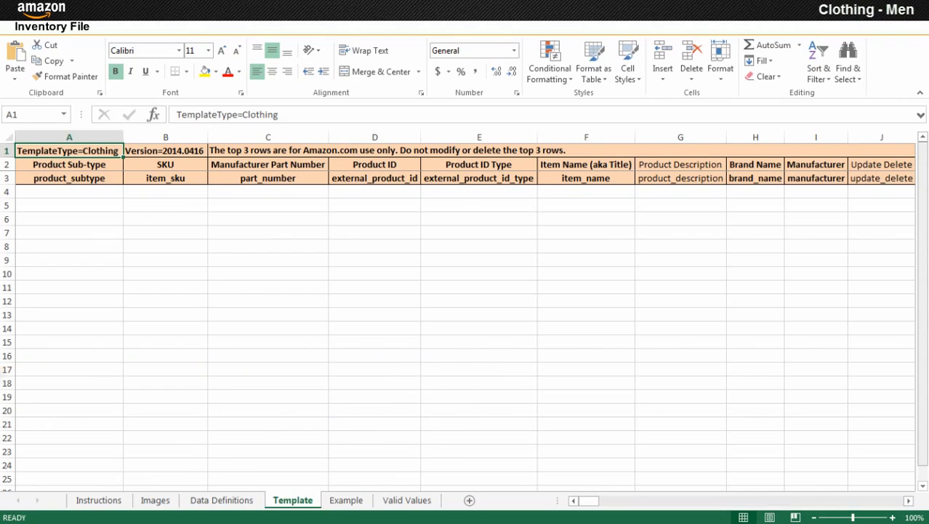
# Choose Shirt as the Product Sub-type in cell A4.
pyautogui.click(69, 192)
pyautogui.scroll(-2, 69, 254)
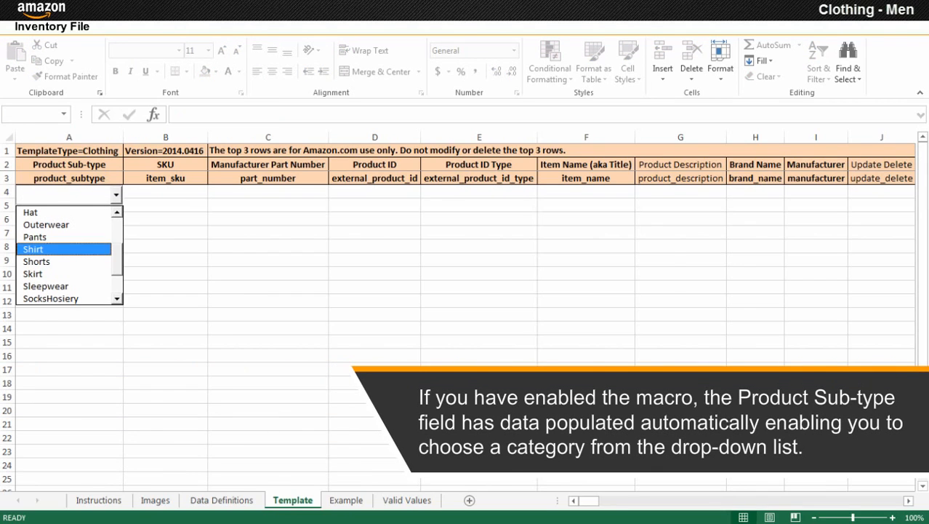
pyautogui.press('Return')
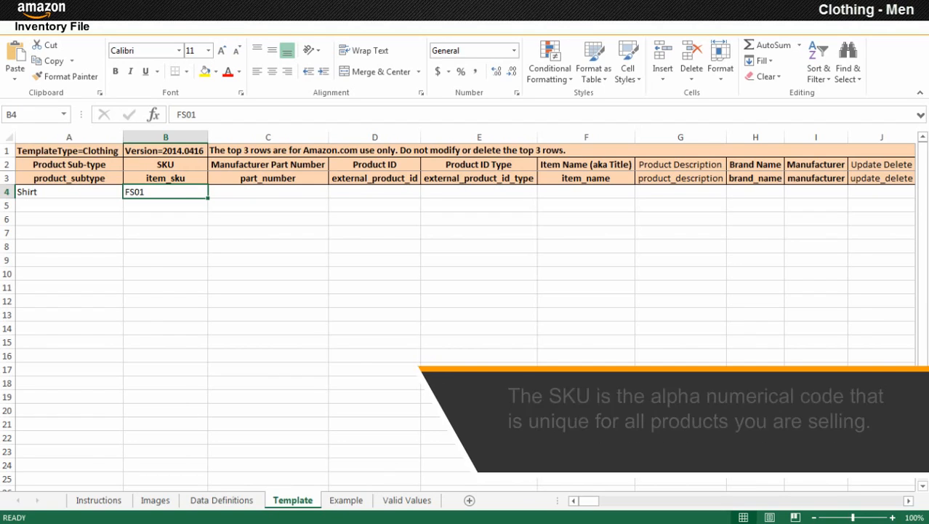
# Enter AFS3801BL as row 4's Manufacturer Part Number in C4.
pyautogui.click(267, 191)
pyautogui.write('AFS3801BL')
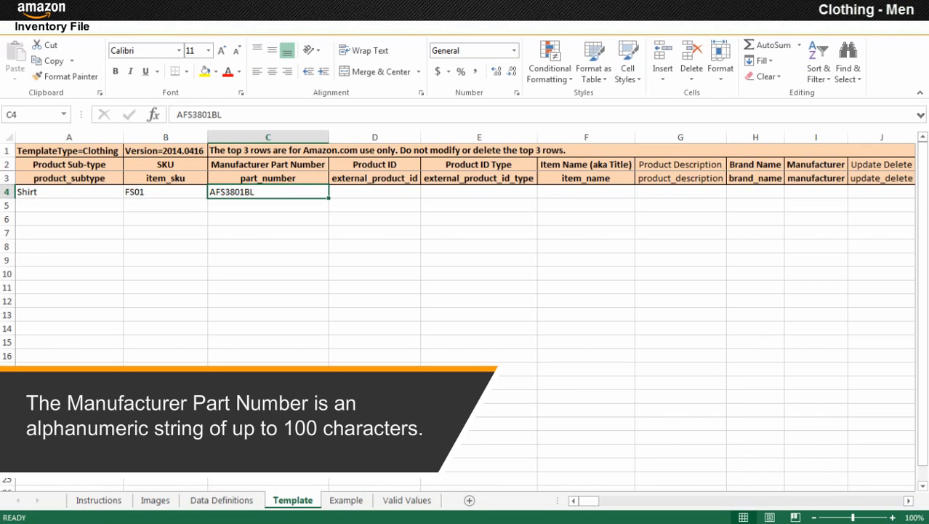
pyautogui.press('Tab')
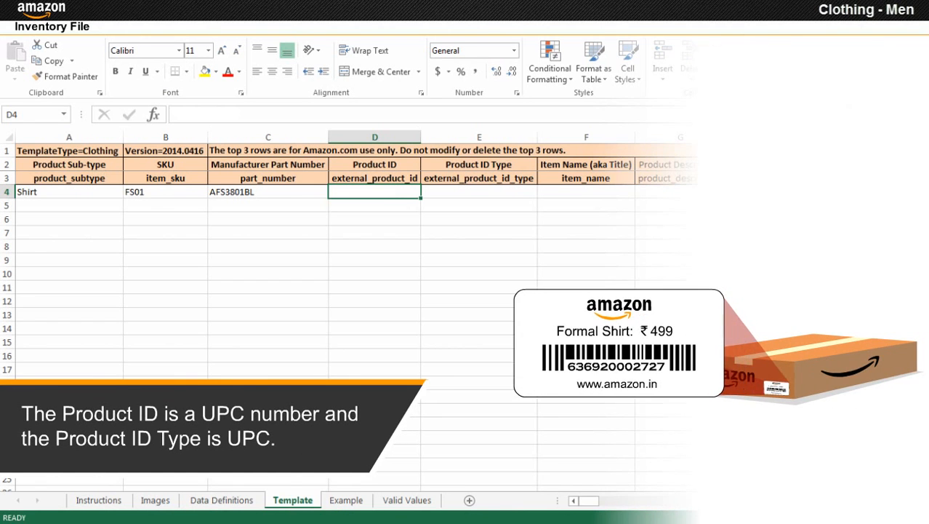
pyautogui.write('636920002727')
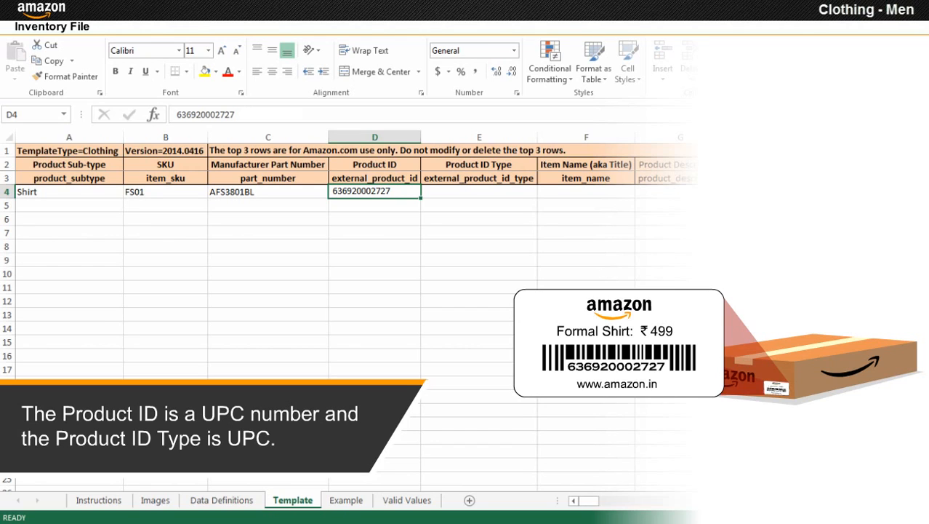
pyautogui.click(479, 191)
pyautogui.hotkey('alt', 'Down')
pyautogui.press('Down')
pyautogui.press('Down')
pyautogui.press('Down')
pyautogui.press('Down')
pyautogui.press('Down')
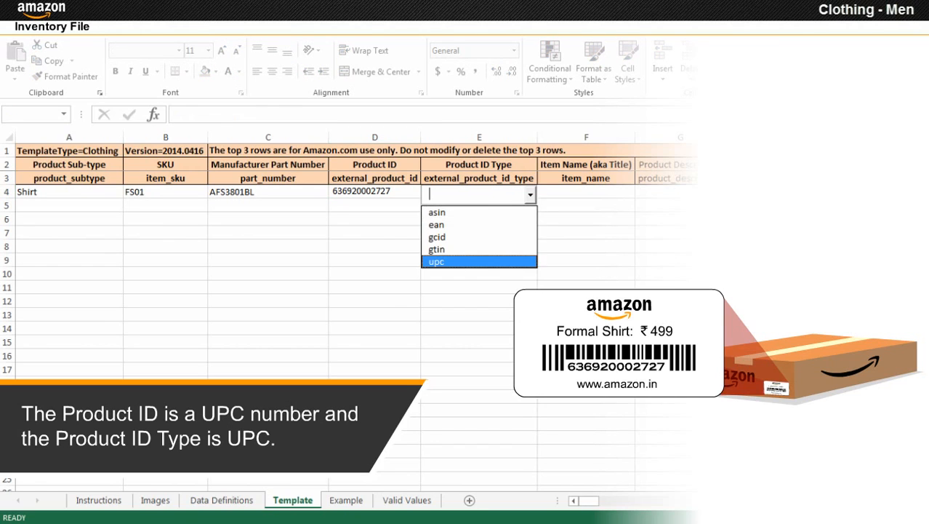
pyautogui.press('Return')
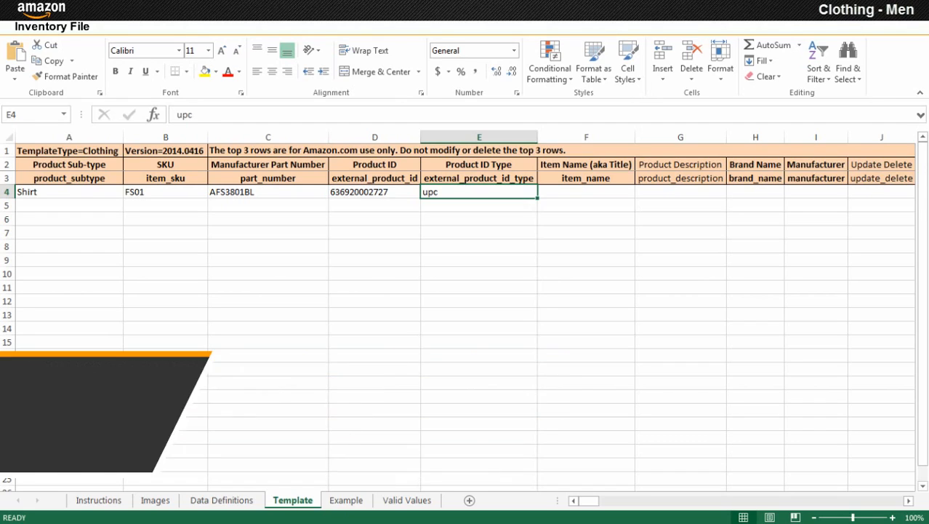
# Enter 'Arihant Men's Striped Formal Shirt' as the item name in F4 and turn on Wrap Text.
pyautogui.click(586, 192)
pyautogui.write("Arihant Men's Striped Formal Shirt")
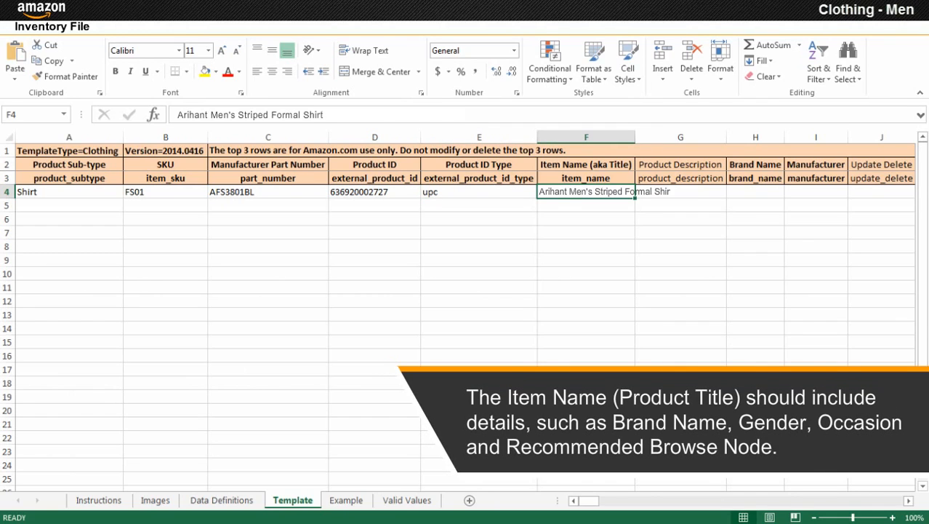
pyautogui.hotkey('alt', 'h')
pyautogui.press('w')
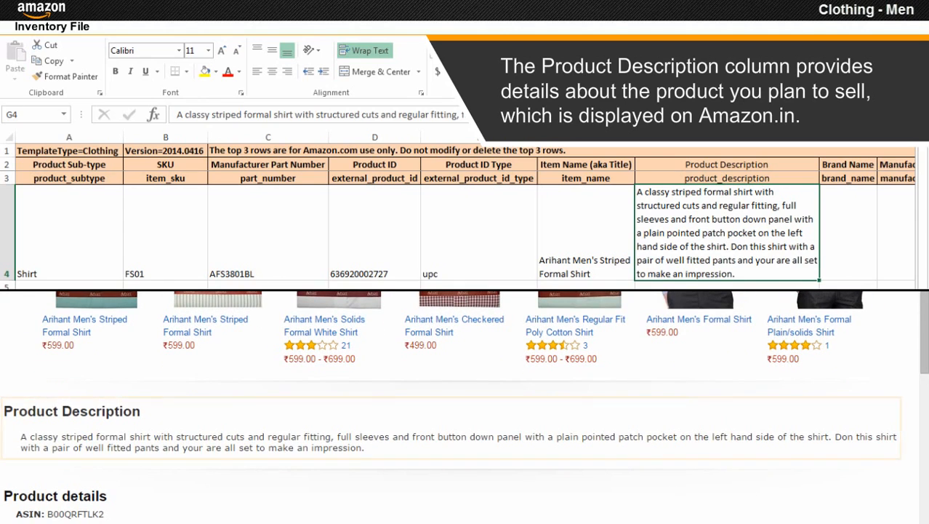
# Fill row 4's Brand Name and Manufacturer cells with Arihant.
pyautogui.click(848, 233)
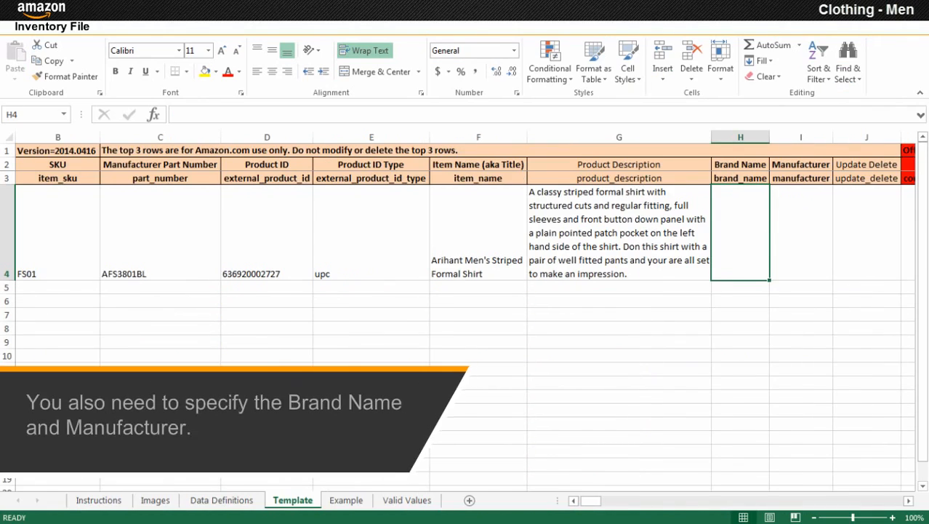
pyautogui.click(800, 232)
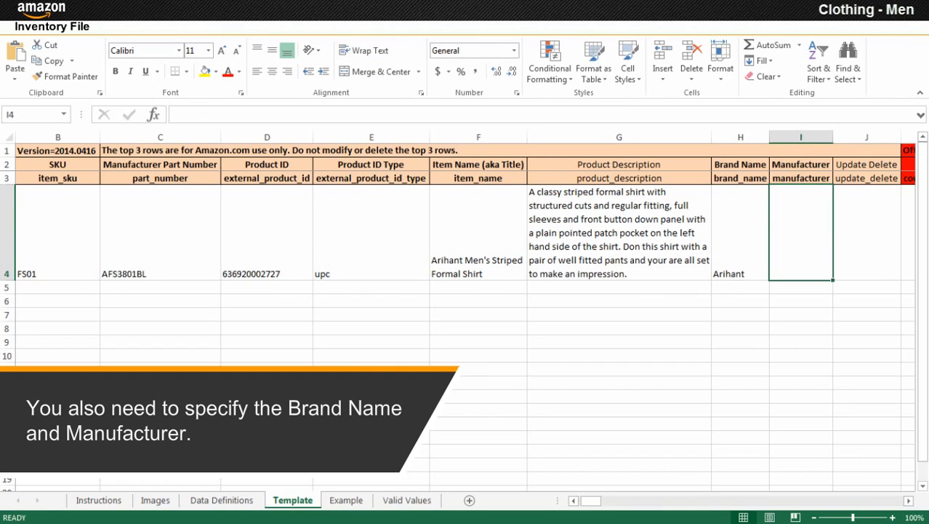
pyautogui.write('Arihant')
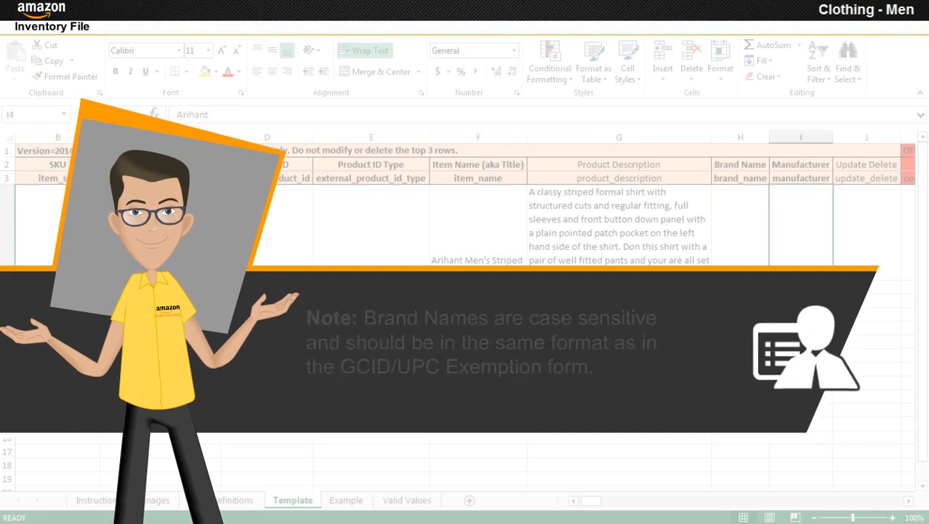
pyautogui.hscroll(3, 465, 255)
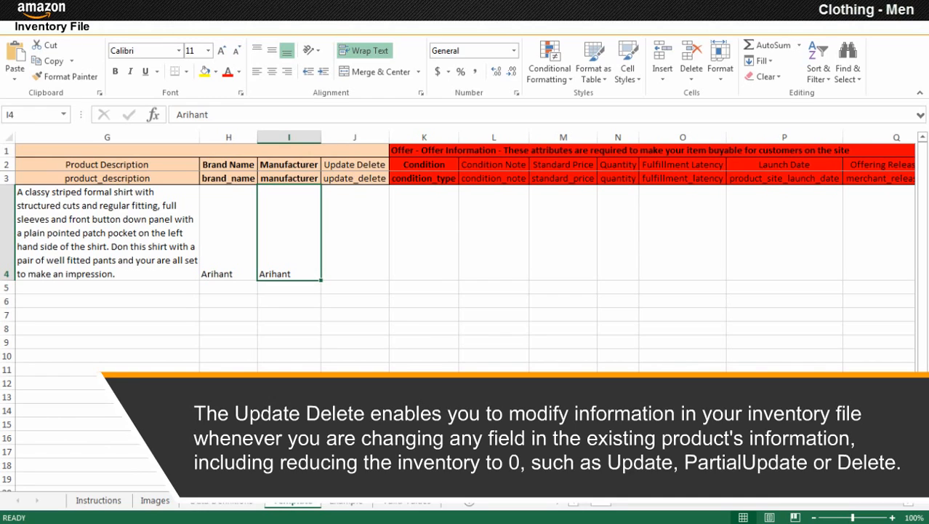
# Select update from the dropdown in row 4's Update Delete cell J4.
pyautogui.click(355, 233)
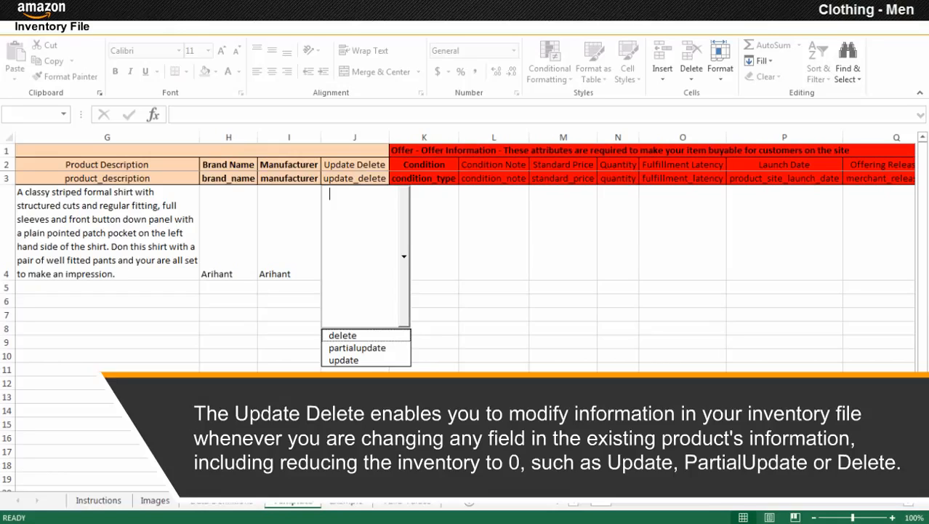
pyautogui.press('Down')
pyautogui.press('Down')
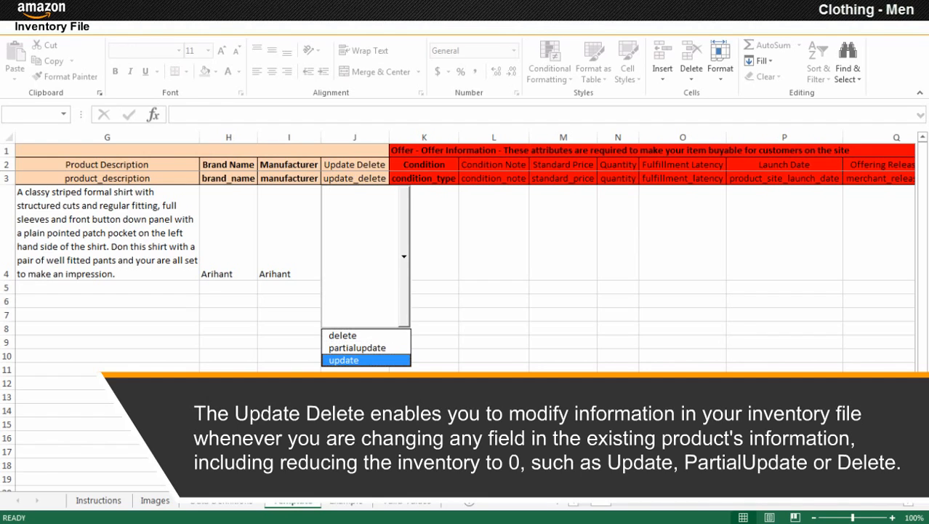
pyautogui.press('Return')
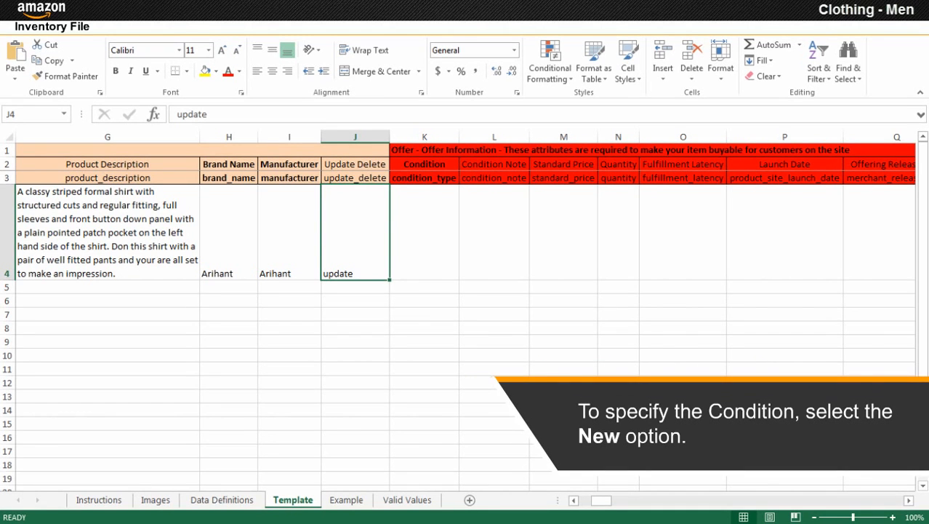
# Set row 4's Condition in K4 to New.
pyautogui.click(424, 233)
pyautogui.hotkey('alt', 'Down')
pyautogui.press('Down')
pyautogui.press('Return')
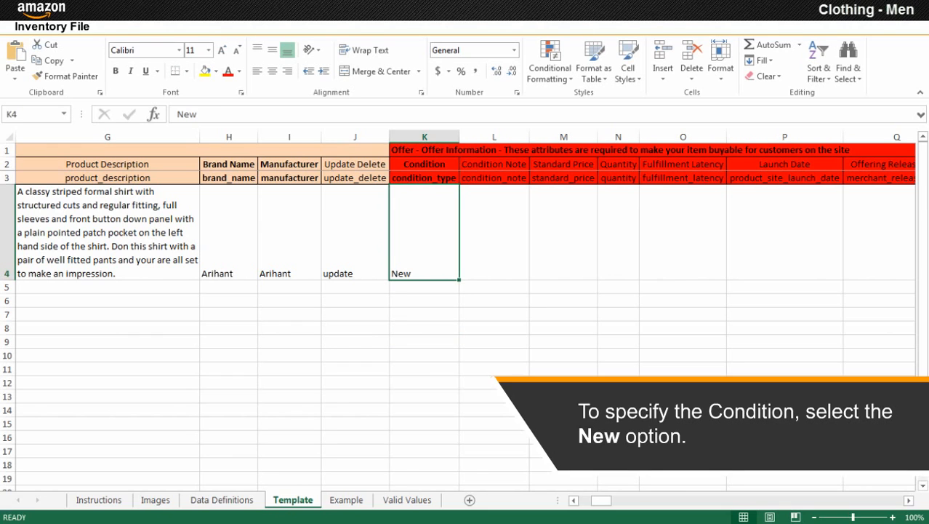
# Enter 499 as the Standard Price in M4.
pyautogui.click(564, 233)
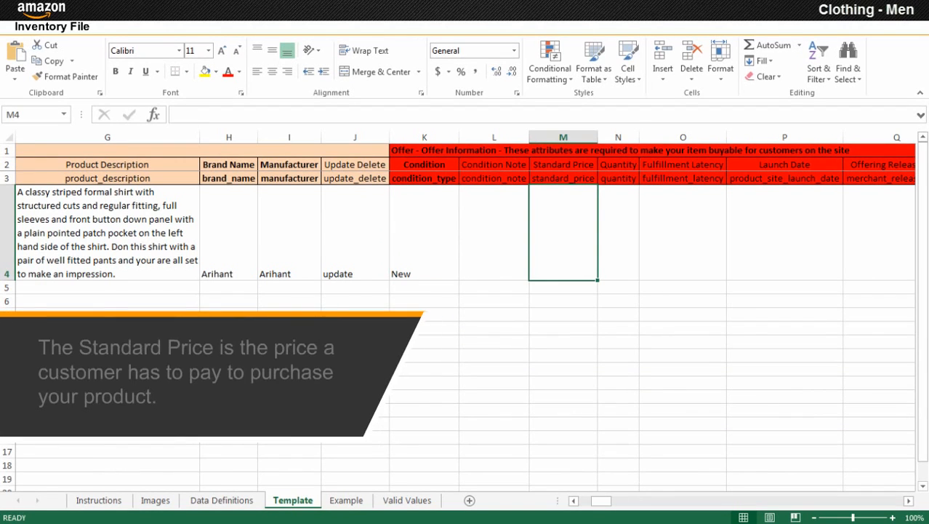
pyautogui.write('499')
pyautogui.hotkey('ctrl', 'Return')
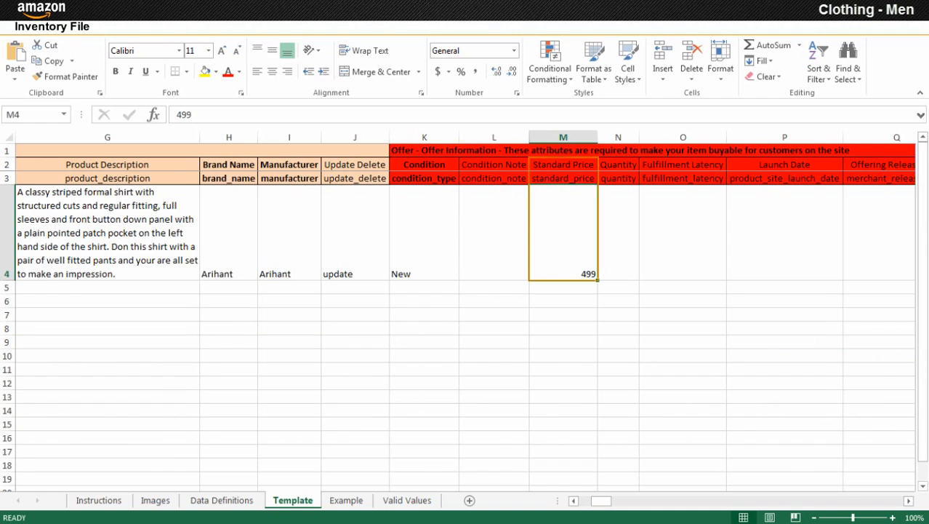
pyautogui.click(618, 233)
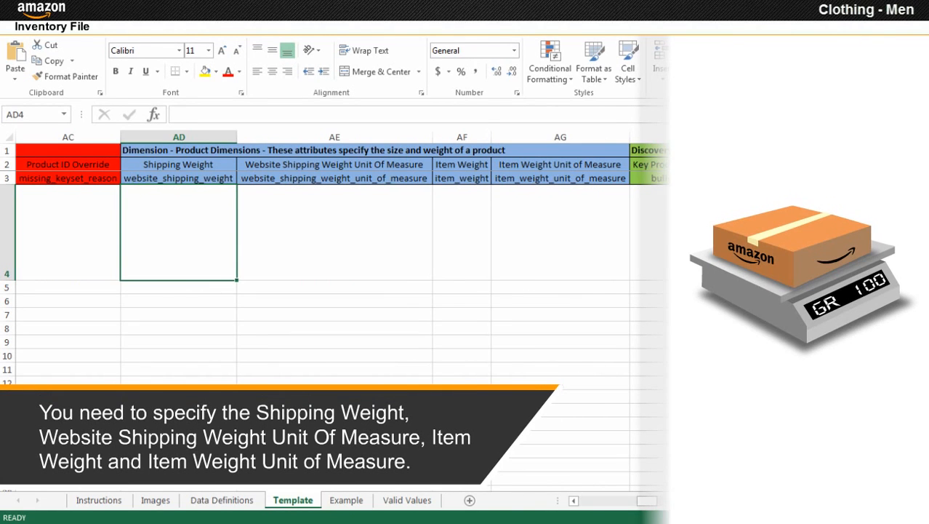
# Enter a shipping weight of 300 with grams as its unit.
pyautogui.write('300')
pyautogui.press('Tab')
pyautogui.hotkey('alt', 'Down')
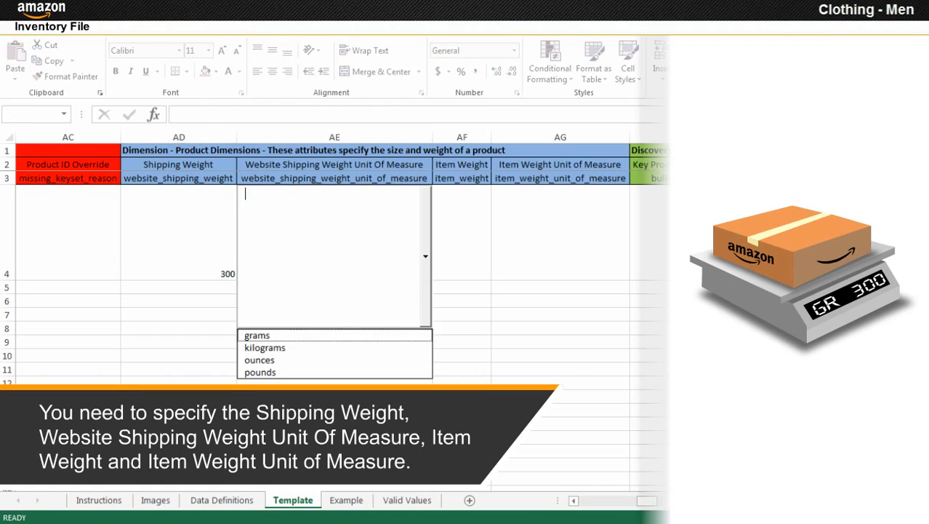
pyautogui.press('Down')
pyautogui.press('Return')
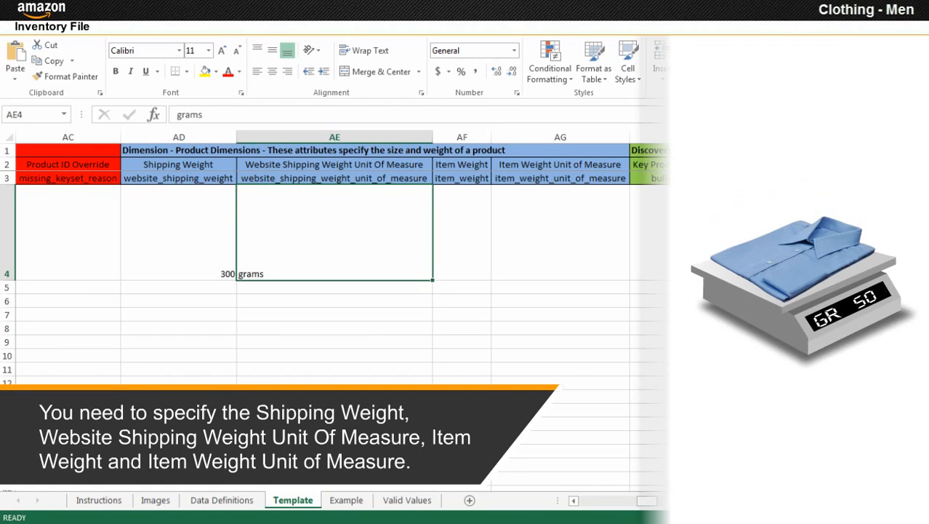
# Enter an item weight of 200 with grams as its unit.
pyautogui.press('Tab')
pyautogui.write('200')
pyautogui.press('Tab')
pyautogui.hotkey('alt', 'Down')
pyautogui.press('Down')
pyautogui.press('Return')
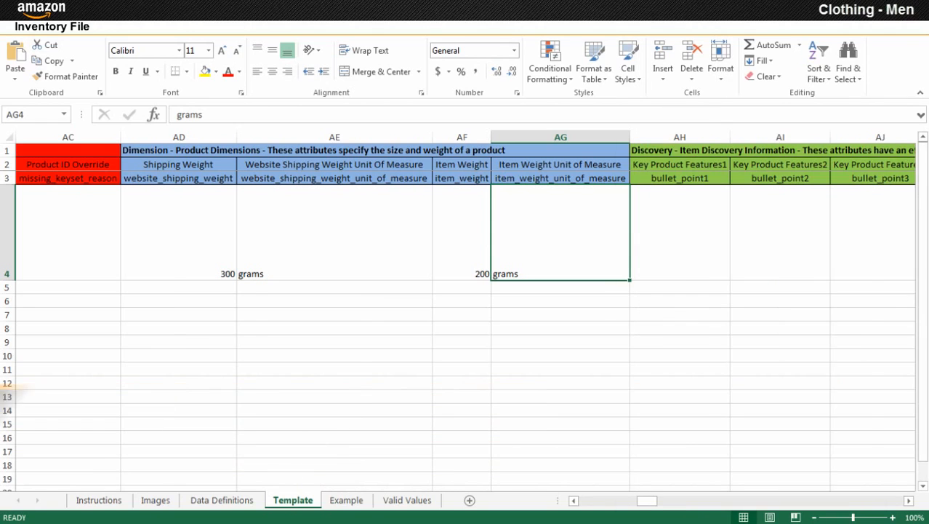
pyautogui.press('Tab')
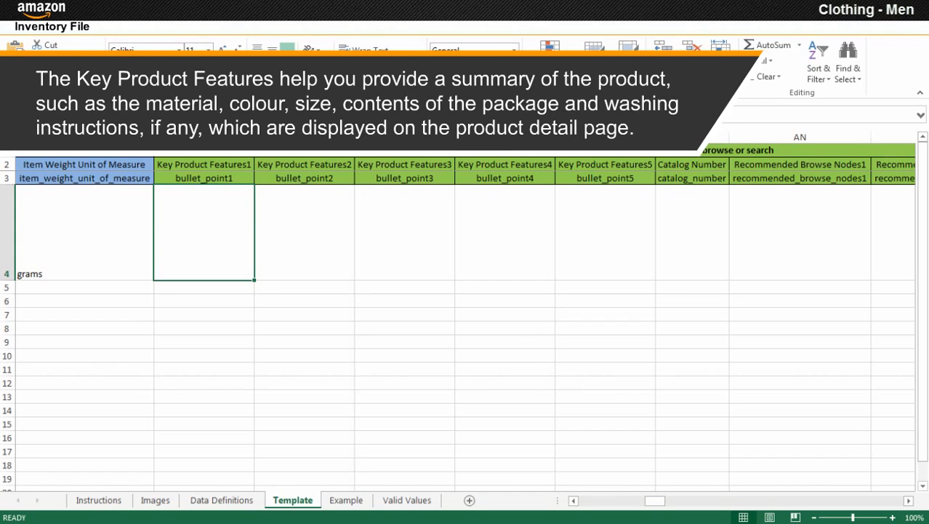
# Fill the Key Product Features with the shirt description, Fabric: Poly Cotton, Pattern: Striped, Style: Formal.
pyautogui.write('A classy striped formal shirt with structured cuts and regular')
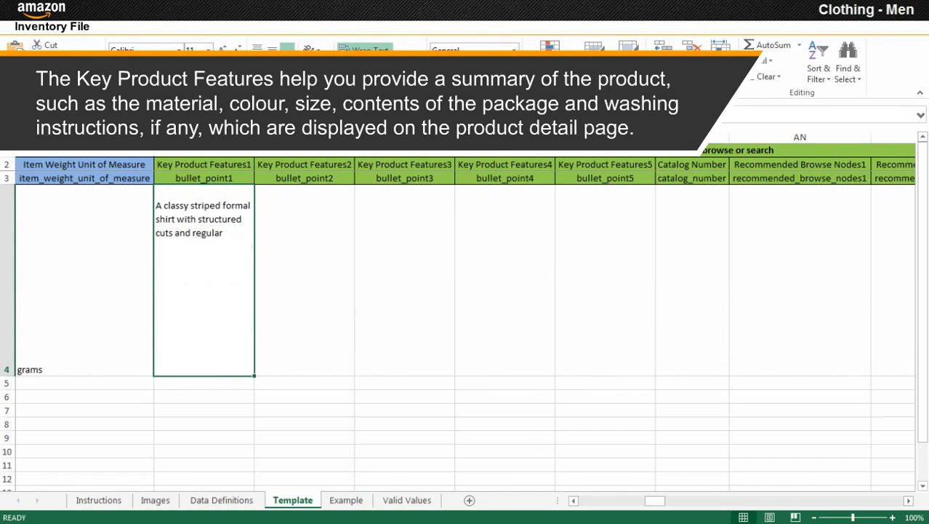
pyautogui.write(' fitting, full sleeves and front button down panel with a plain pointed patch pocket on the left hand side of the sh')
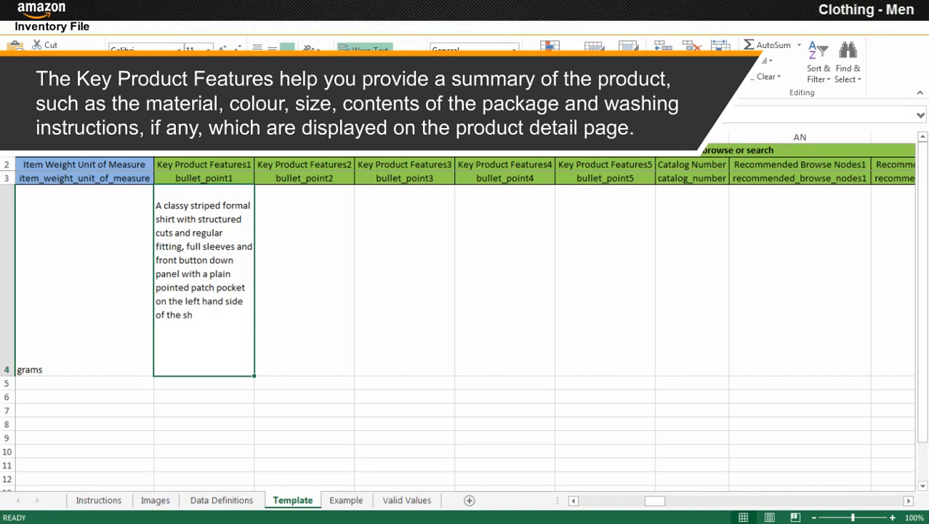
pyautogui.write('irt. Don this shirt with a pair of well fitted pants and you are all set to make an impression.')
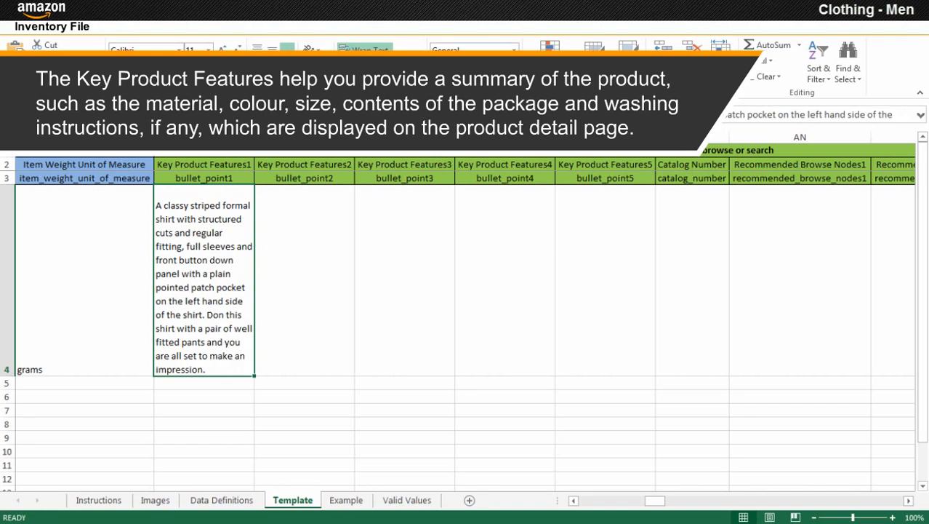
pyautogui.press('Tab')
pyautogui.write('Fabric: Poly Cotton')
pyautogui.press('Tab')
pyautogui.write('Pattern: Striped')
pyautogui.press('Tab')
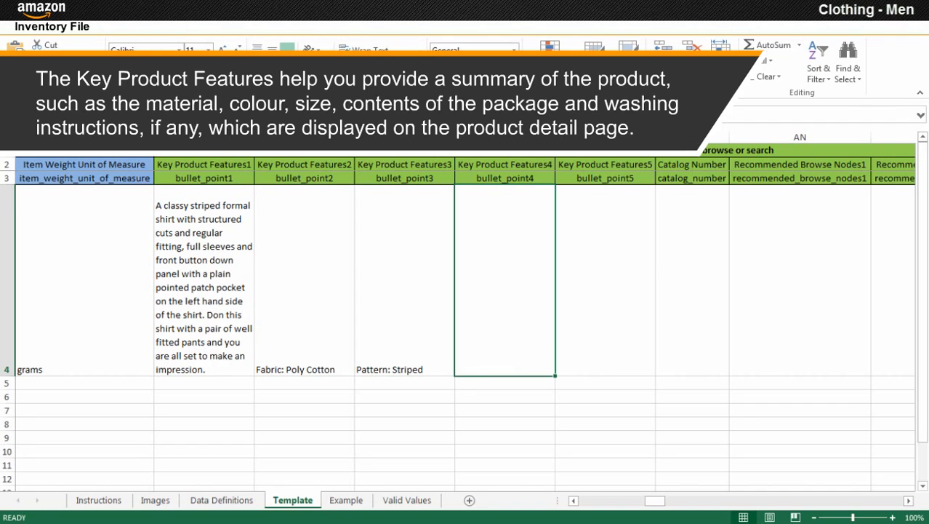
pyautogui.write('Style: Formal')
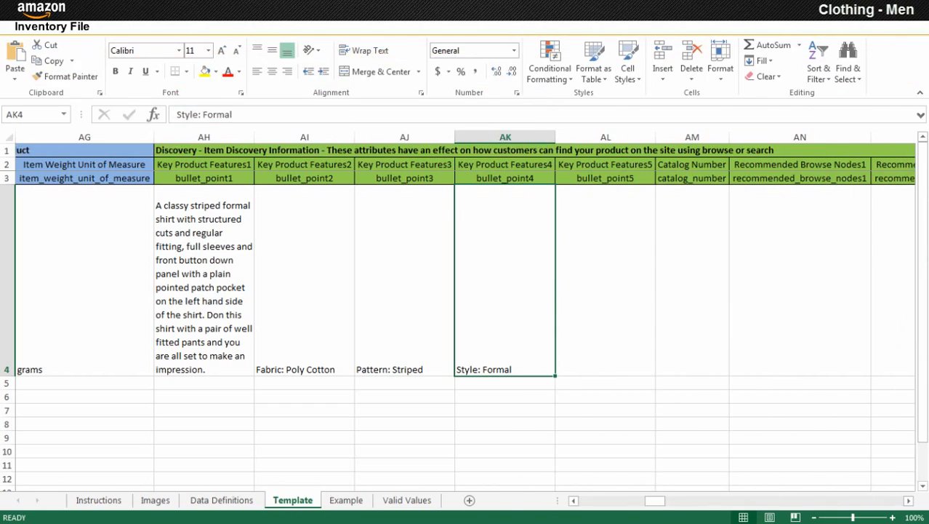
pyautogui.click(800, 280)
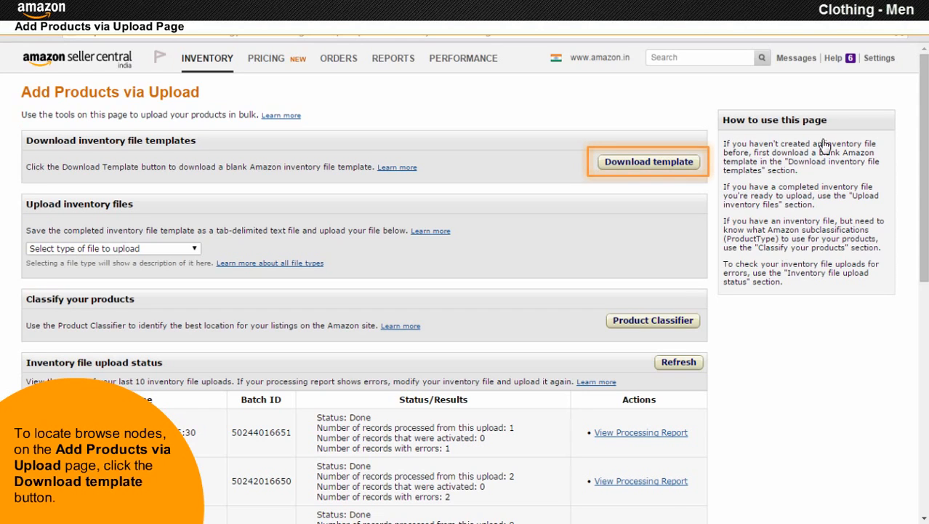
# Download the Clothing BTG from the Inventory File Templates help page.
pyautogui.click(648, 165)
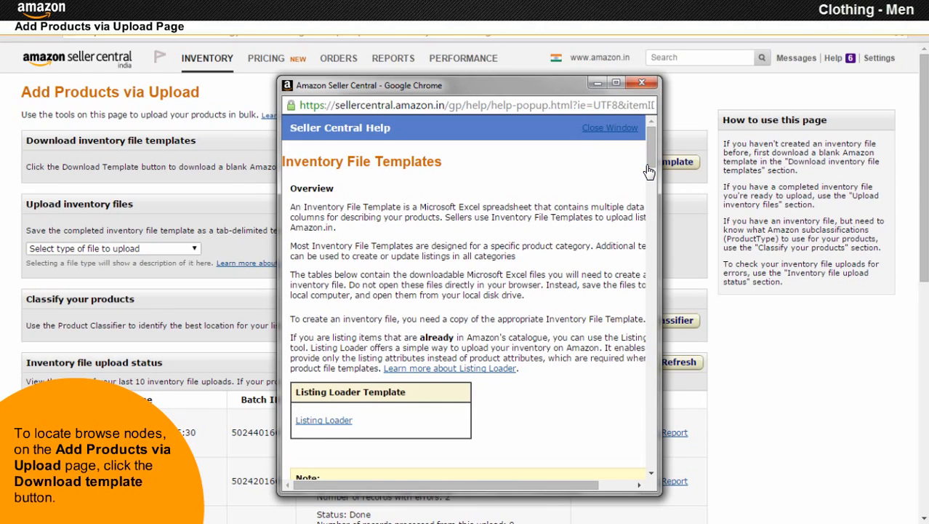
pyautogui.click(616, 83)
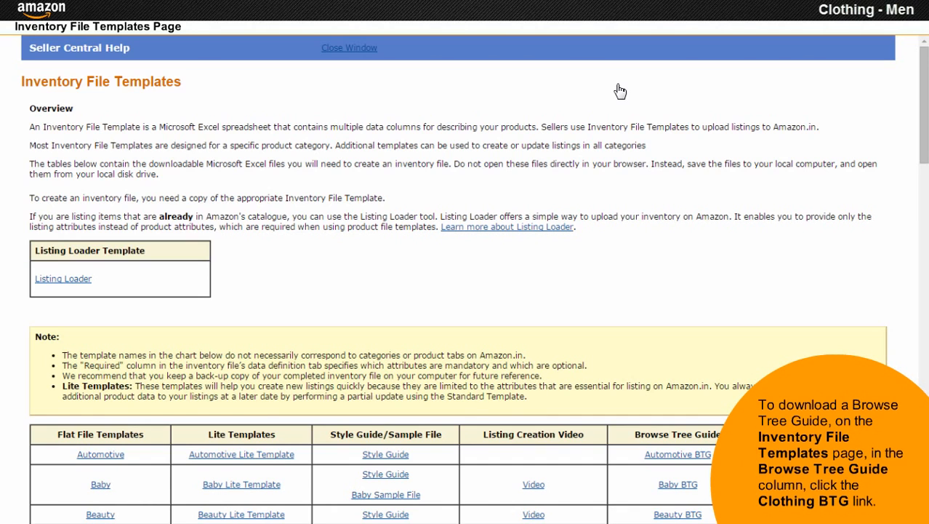
pyautogui.scroll(-5, 620, 91)
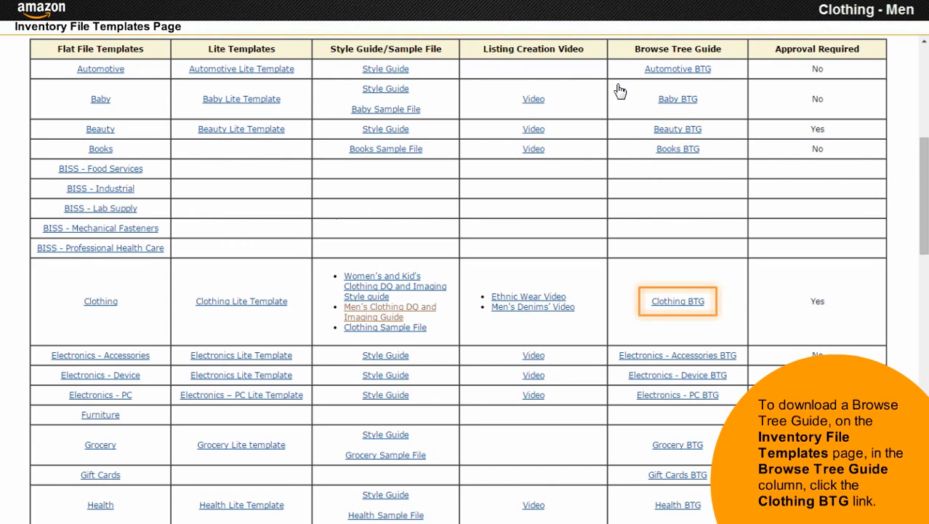
pyautogui.click(675, 303)
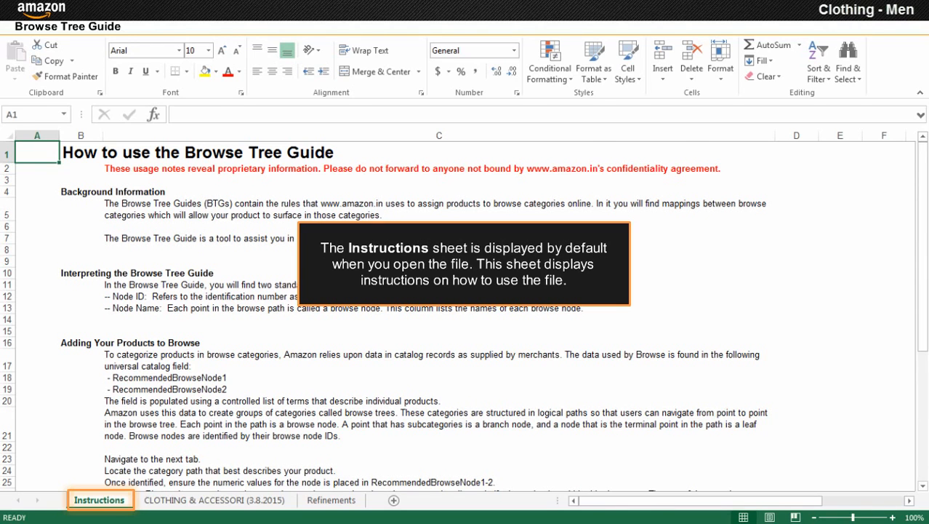
pyautogui.hotkey('ctrl', 'pagedown')
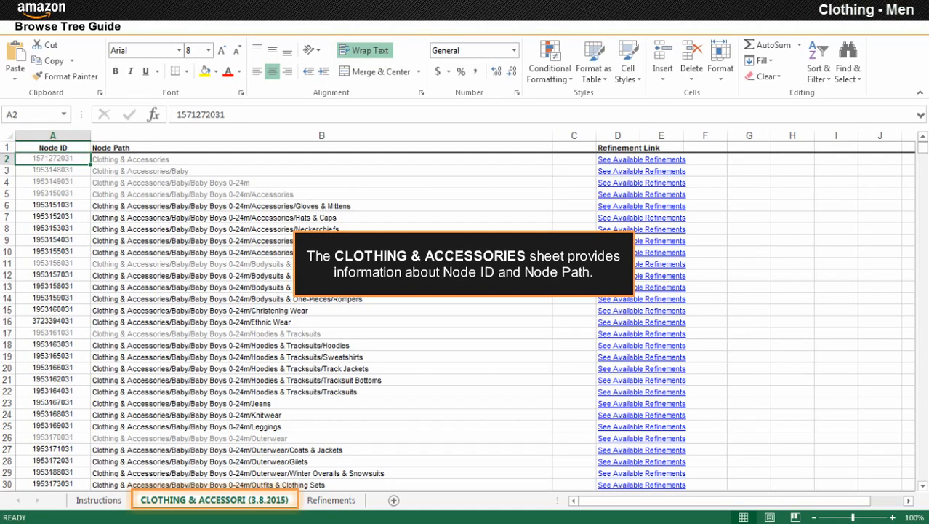
pyautogui.hotkey('ctrl', 'shift', 'l')
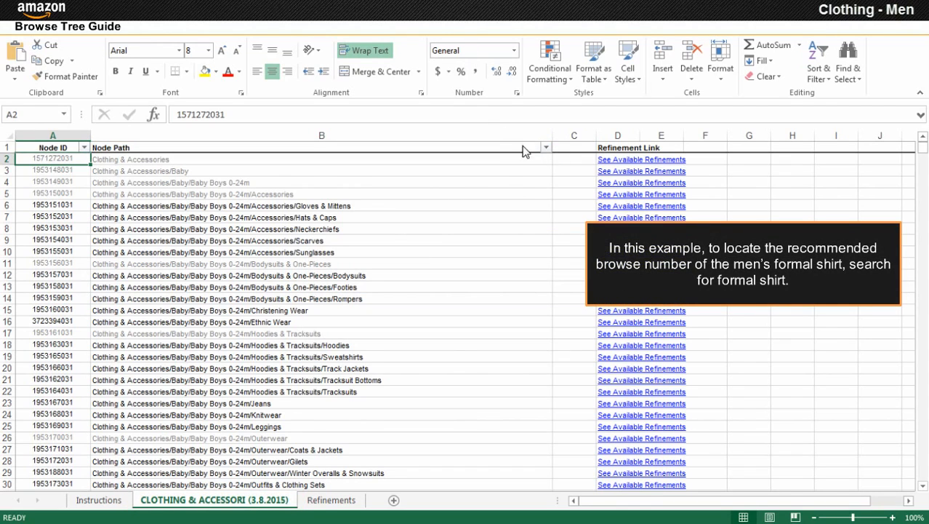
pyautogui.click(545, 148)
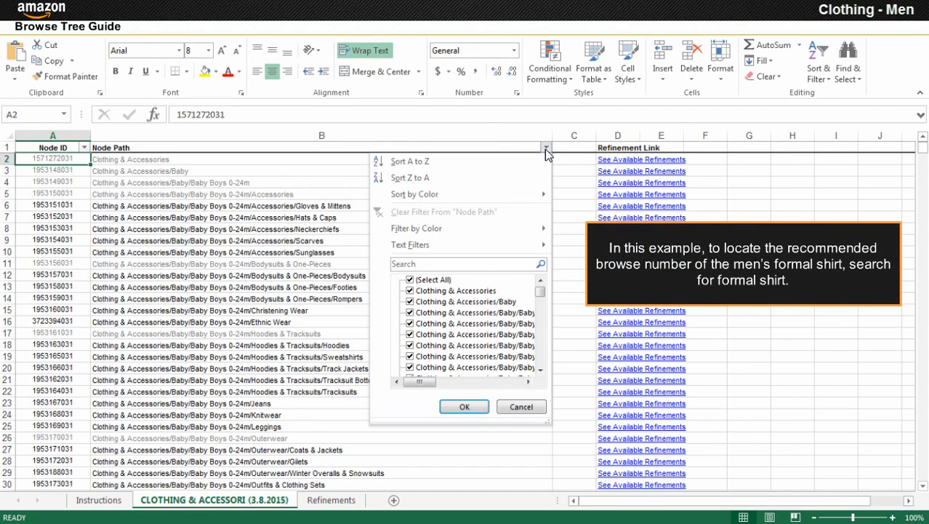
pyautogui.write('Formal shirt')
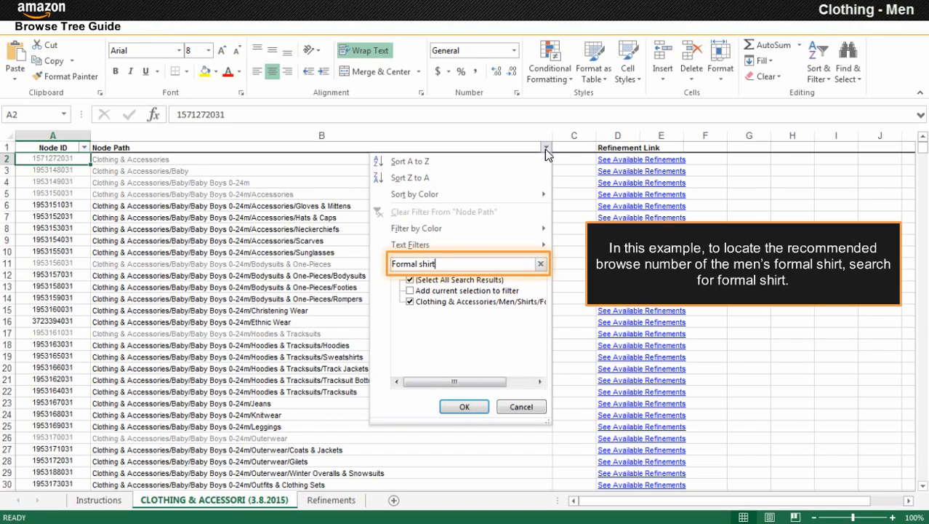
pyautogui.press('Return')
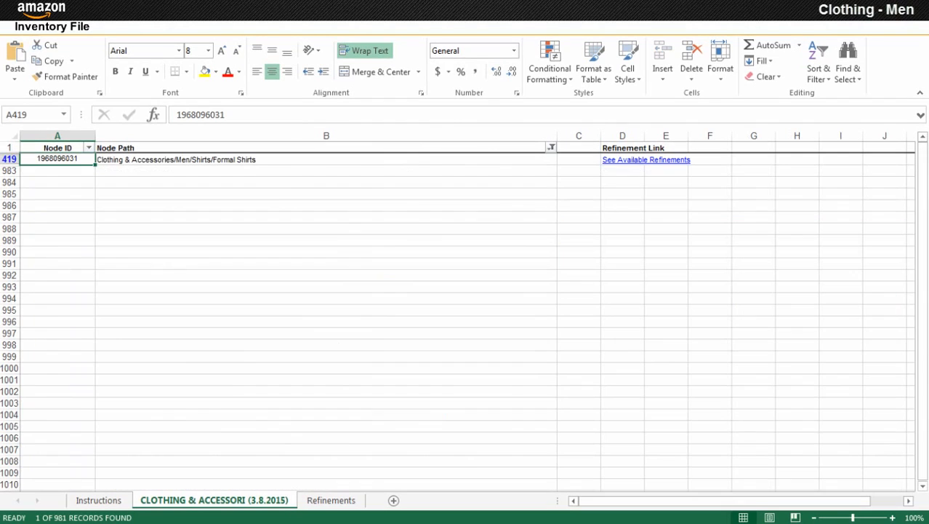
pyautogui.rightClick(91, 160)
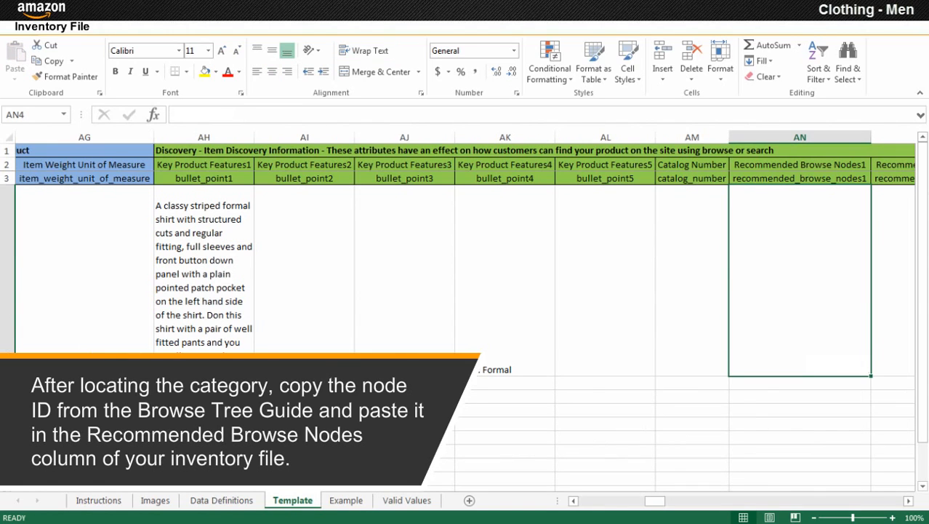
pyautogui.hotkey('ctrl', 'v')
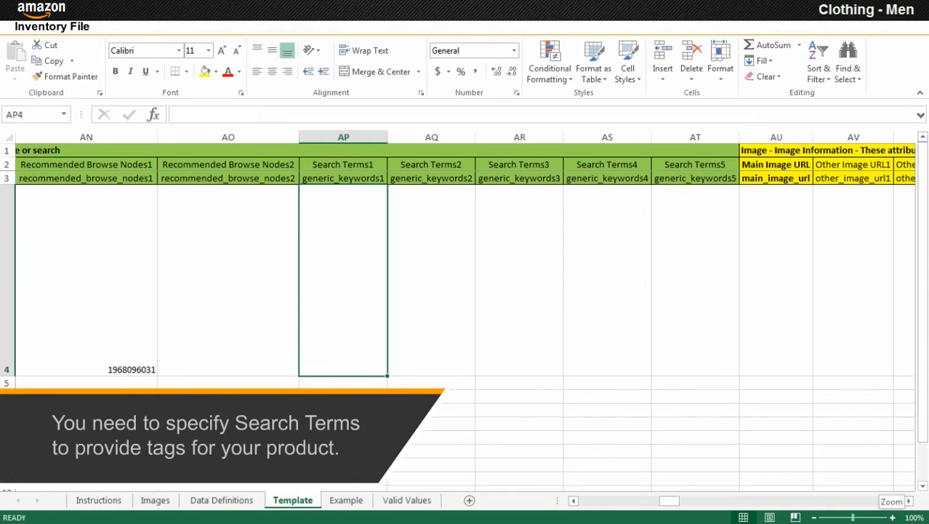
pyautogui.write('Blue striped shirt')
pyautogui.press('Tab')
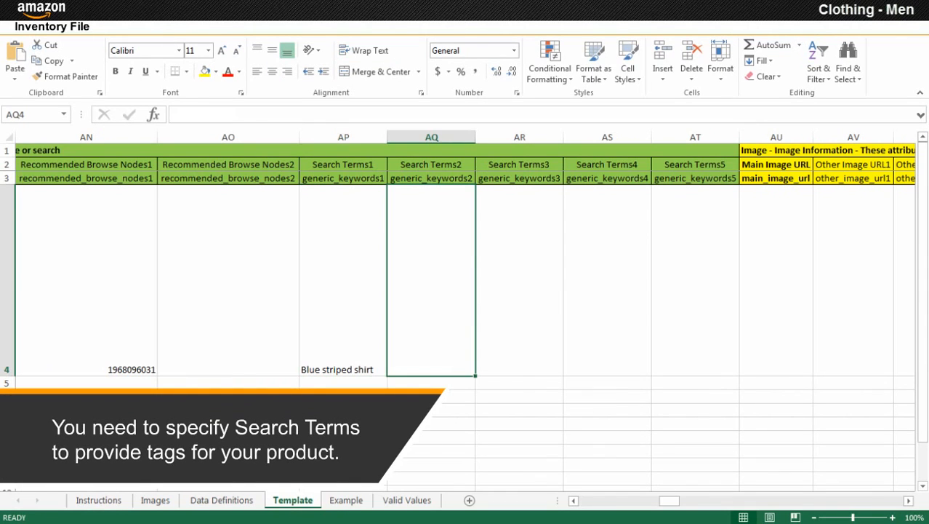
# Add search terms 'Classic blue shirt', 'Classy striped formal shirt' and 'Cotton blue shirt', then select AU4.
pyautogui.write('Classic blue shirt')
pyautogui.press('Tab')
pyautogui.write('Classy striped formal shirt')
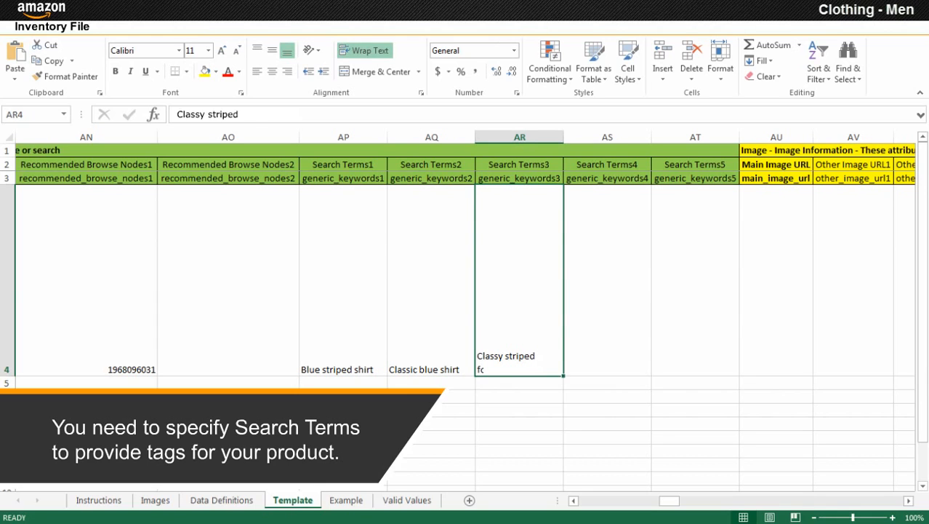
pyautogui.press('Tab')
pyautogui.write('Cotton blue shirt')
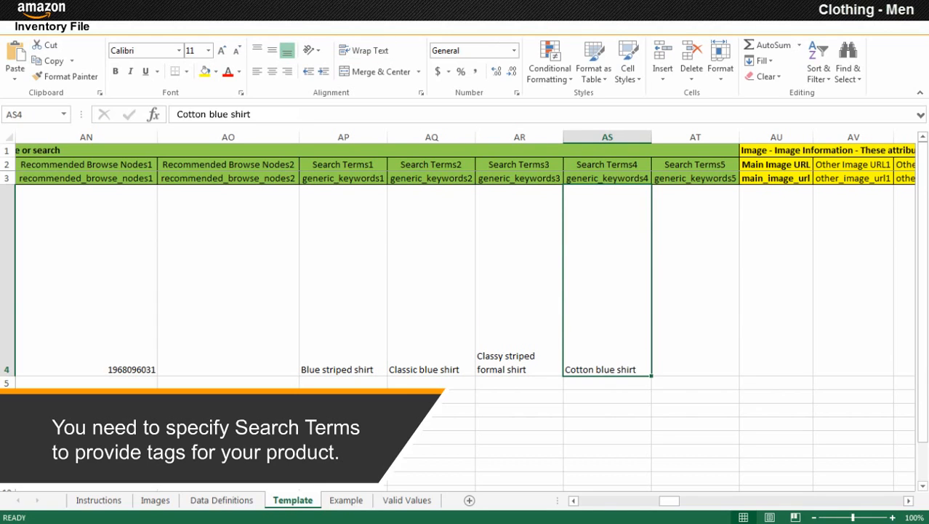
pyautogui.hscroll(3, 465, 291)
pyautogui.click(140, 280)
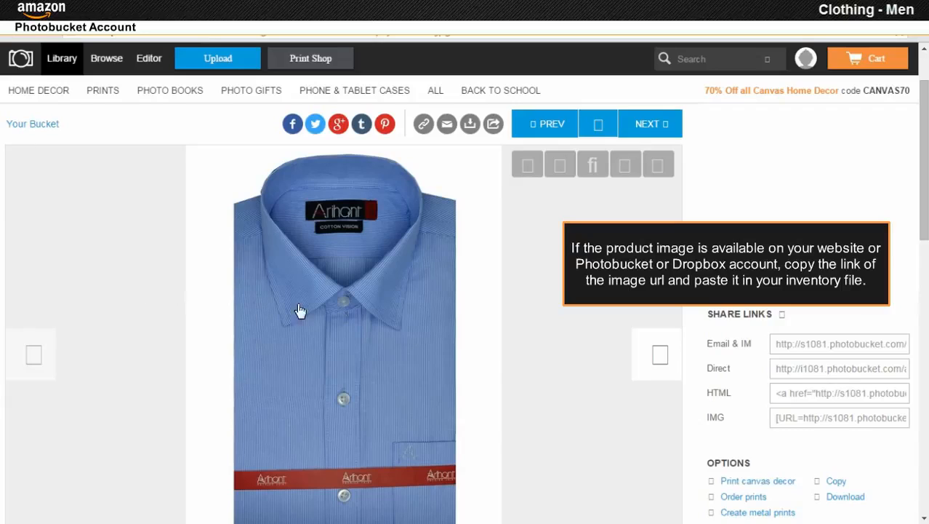
# Copy the shirt photo's .jpg image URL from Photobucket and paste it into cell AU4.
pyautogui.rightClick(343, 310)
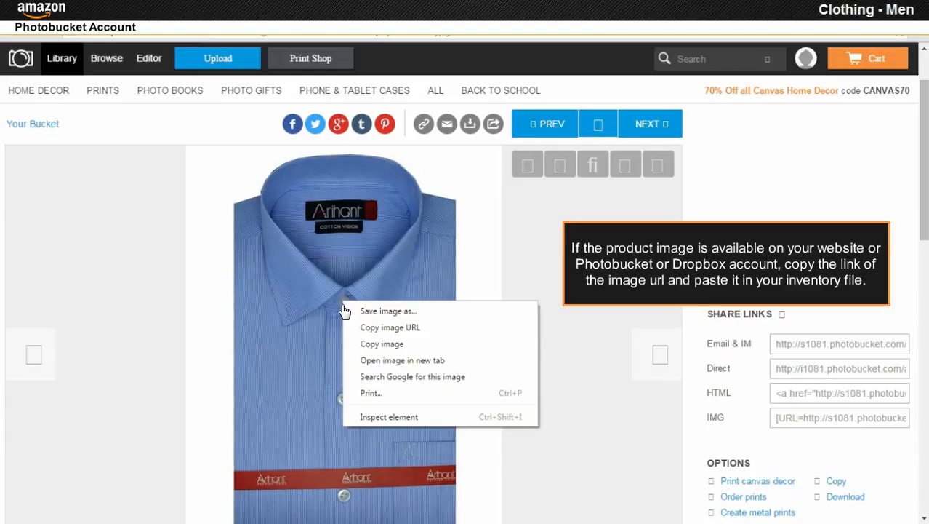
pyautogui.click(390, 332)
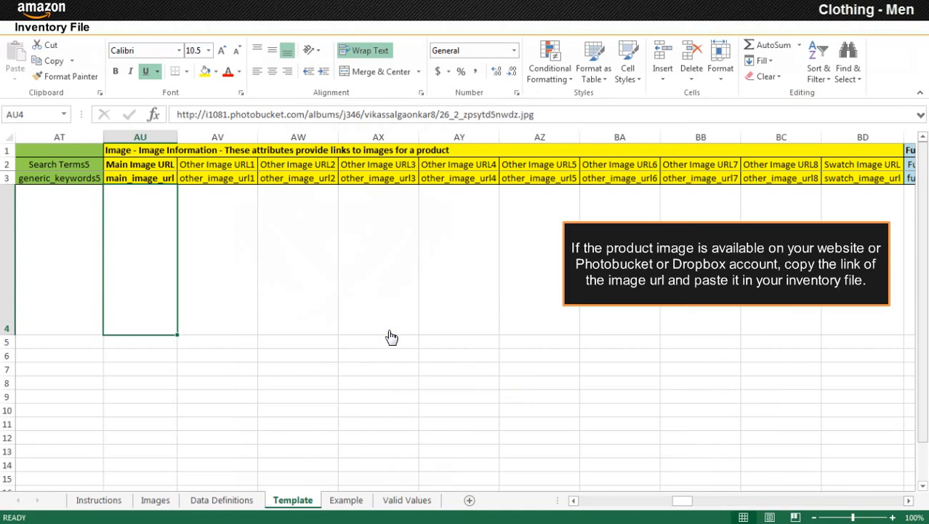
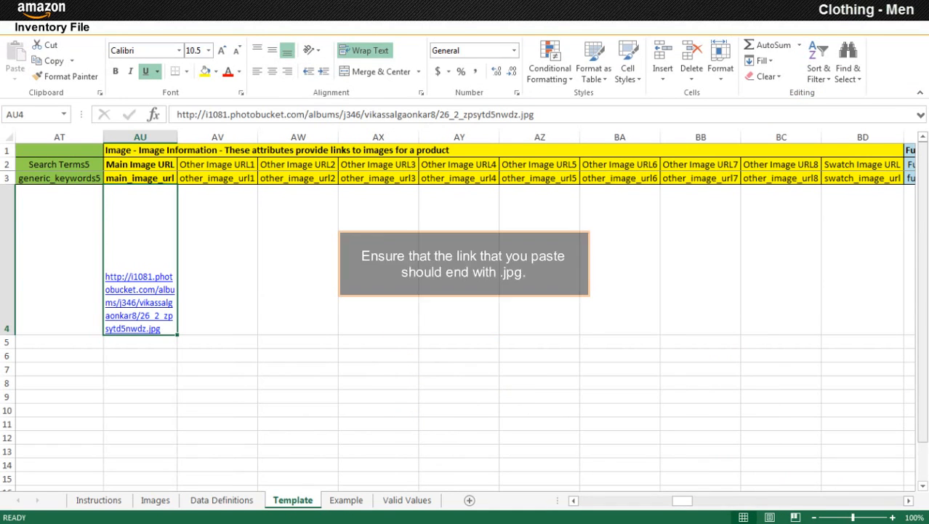